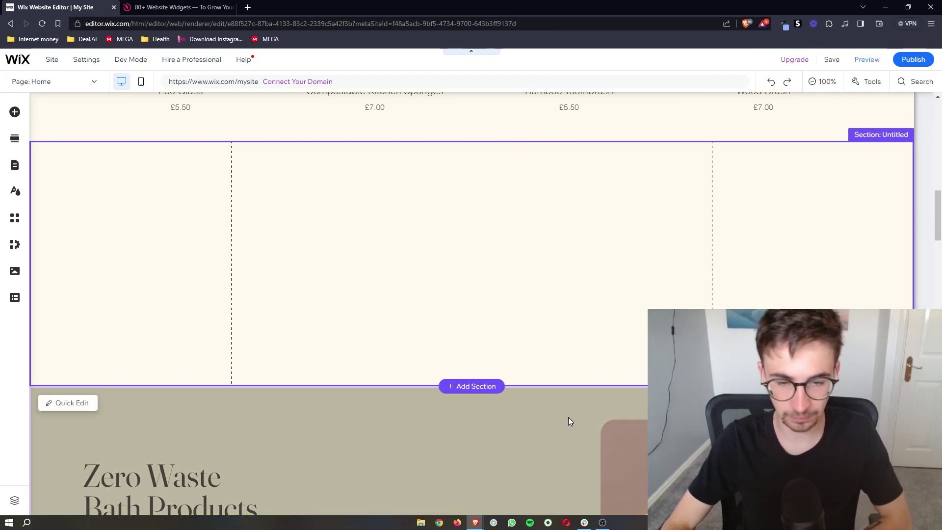
- Expand the full description of the YouTube video
scroll(287, 227, "up", 10)
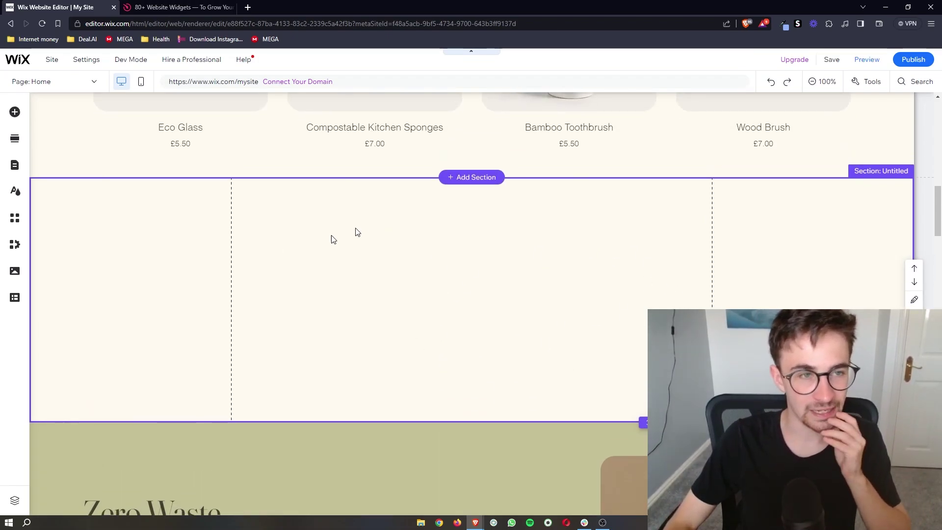
scroll(291, 193, "down", 10)
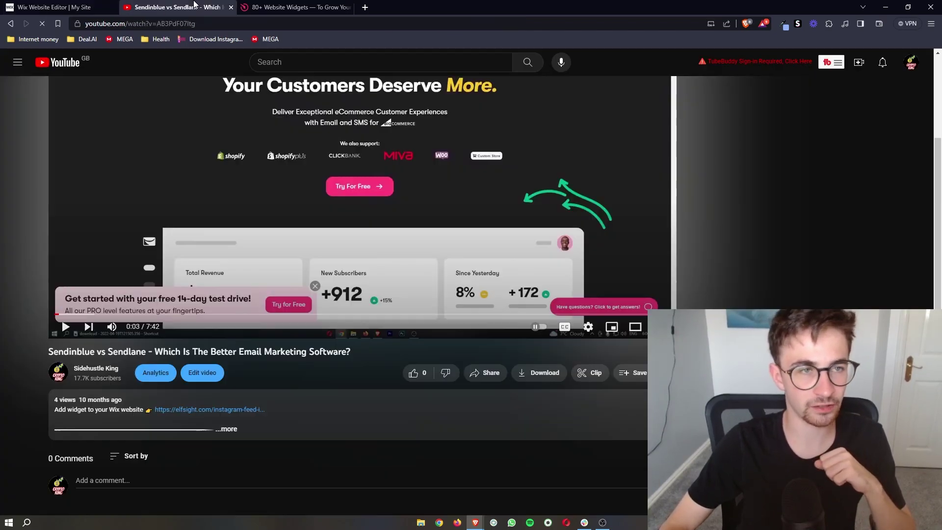
left_click(208, 7)
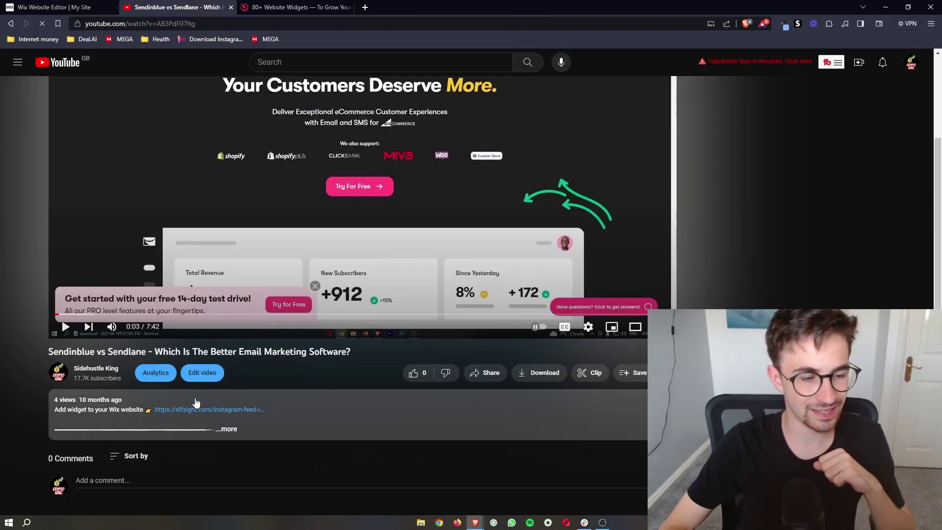
left_click(234, 439)
- Switch to the Elfsight homepage already open in another tab
scroll(234, 431, "up", 3)
scroll(244, 407, "left", 2)
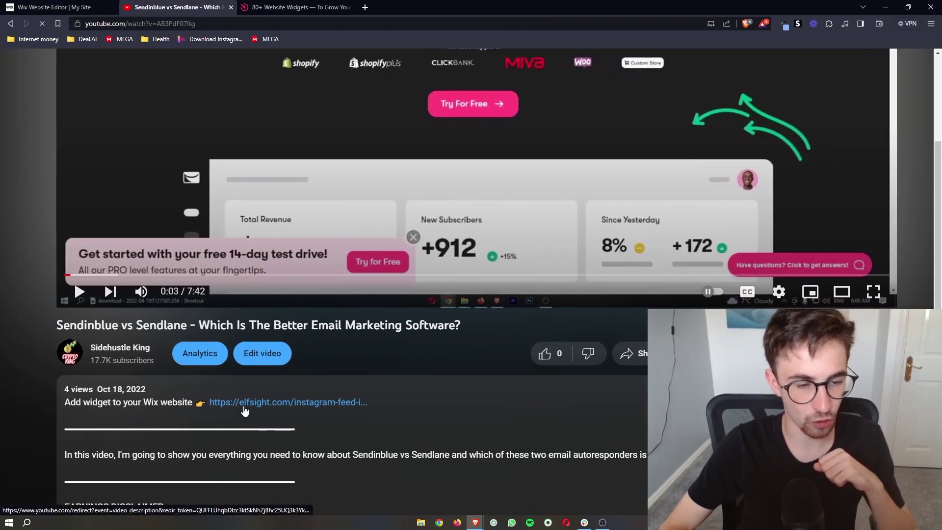
left_click(294, 7)
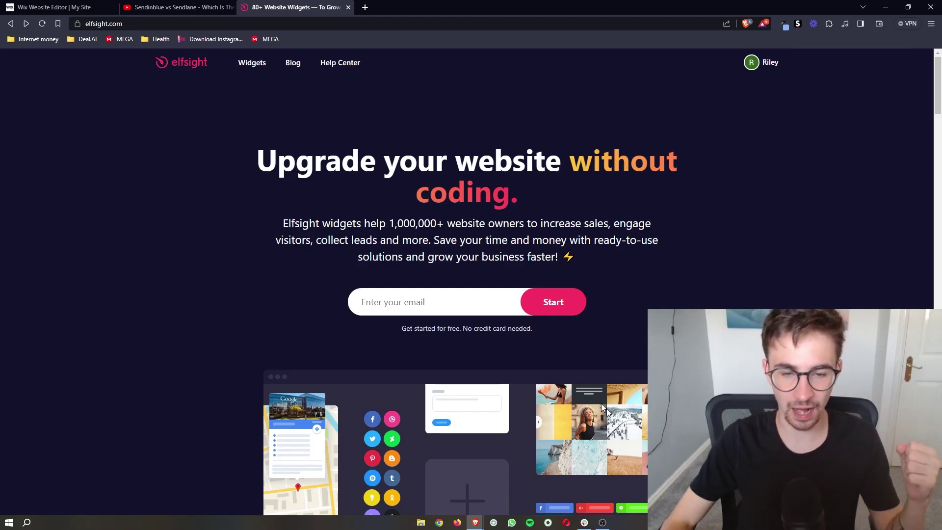
- Open Elfsight's full widgets catalogue page from the header
left_click_drag(545, 345, 394, 320)
left_click(562, 346)
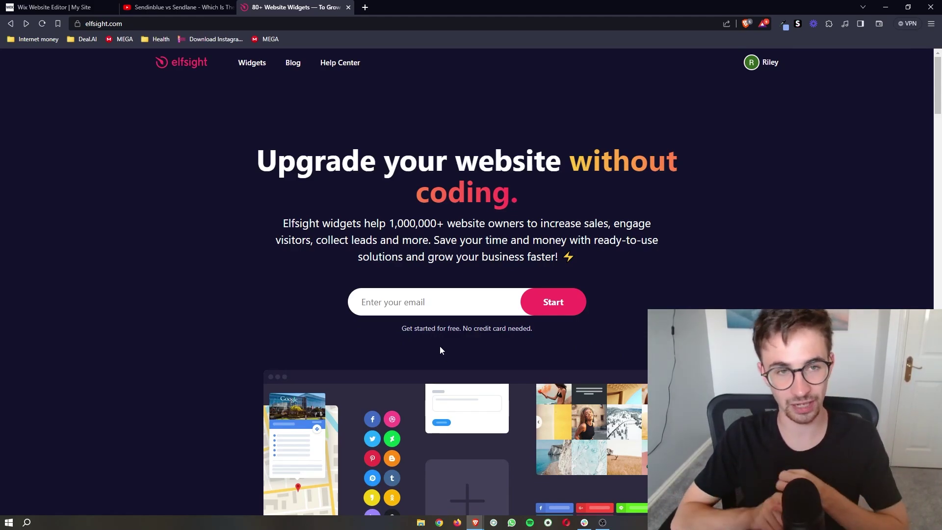
mouse_move(251, 68)
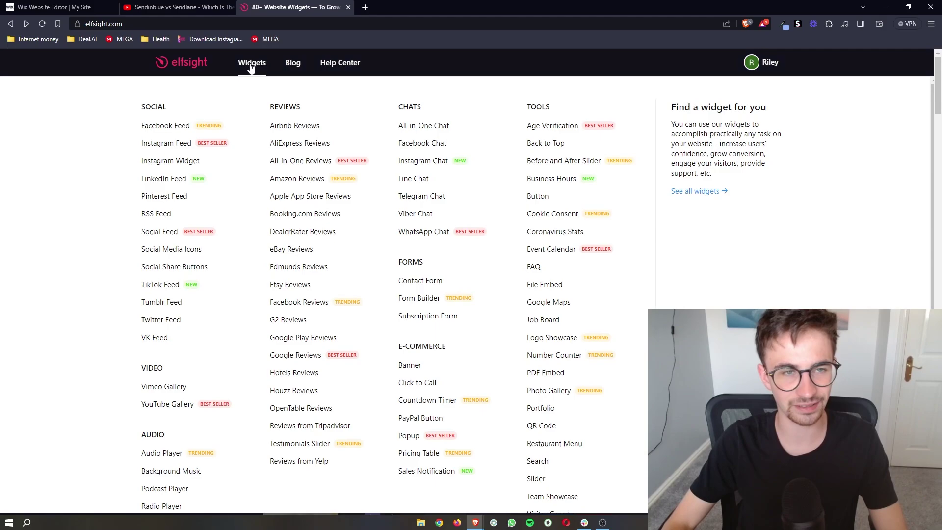
left_click(255, 69)
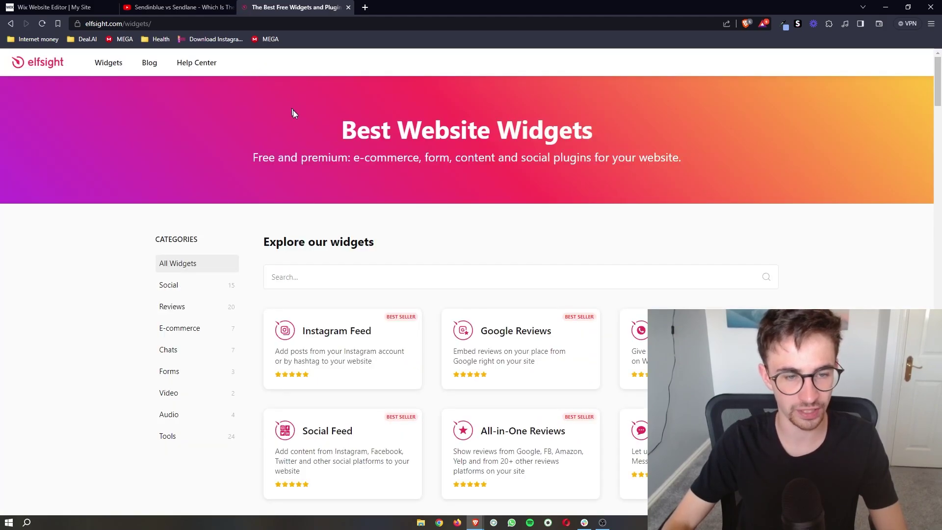
- Search the widget catalogue for 'google re' to list only Google Reviews
scroll(300, 195, "down", 1)
left_click_drag(388, 191, 258, 193)
left_click(515, 208)
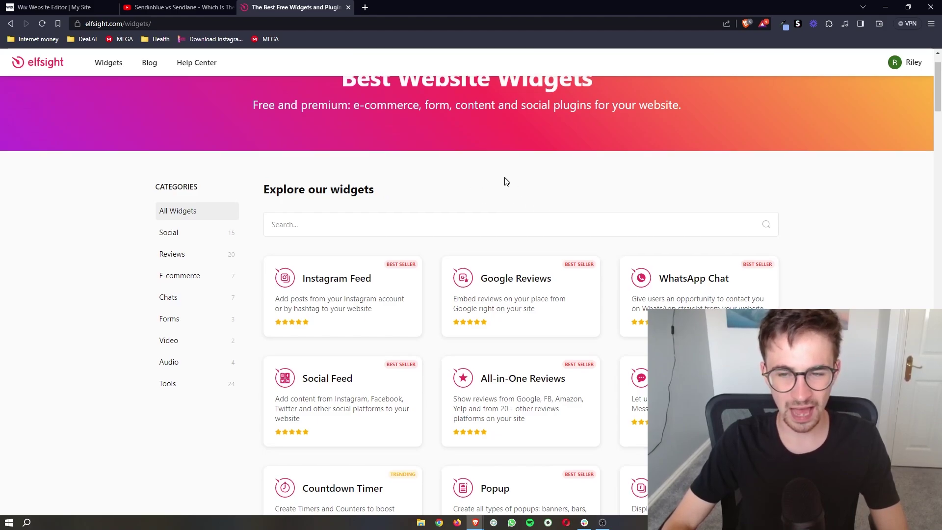
scroll(536, 245, "down", 1)
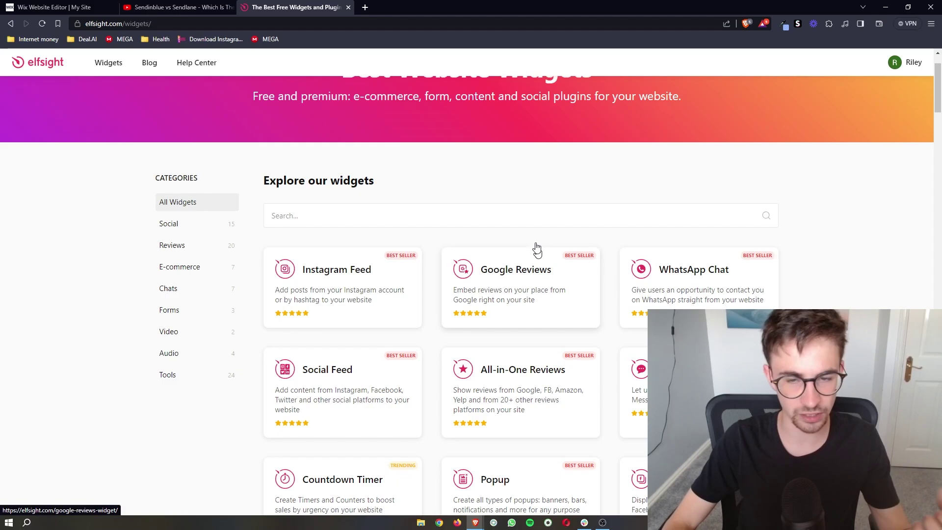
left_click(528, 212)
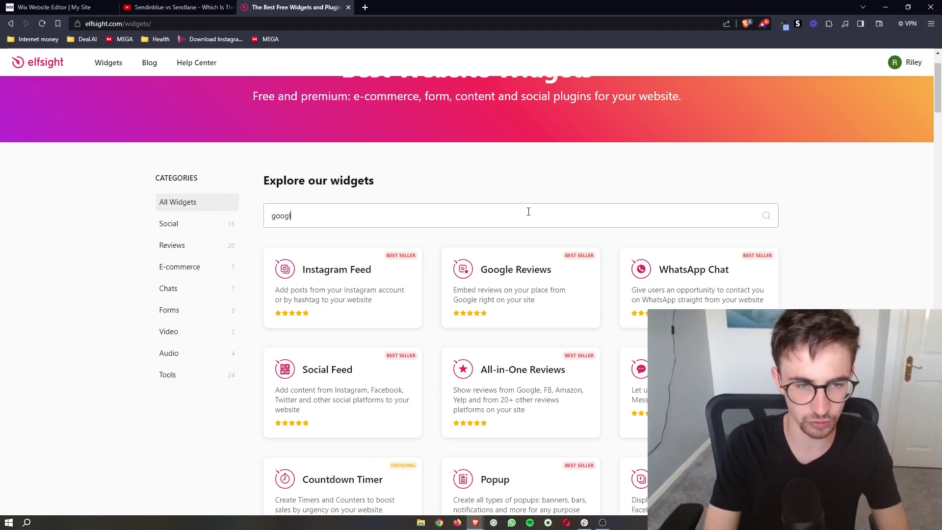
type("google rew")
key("BackSpace")
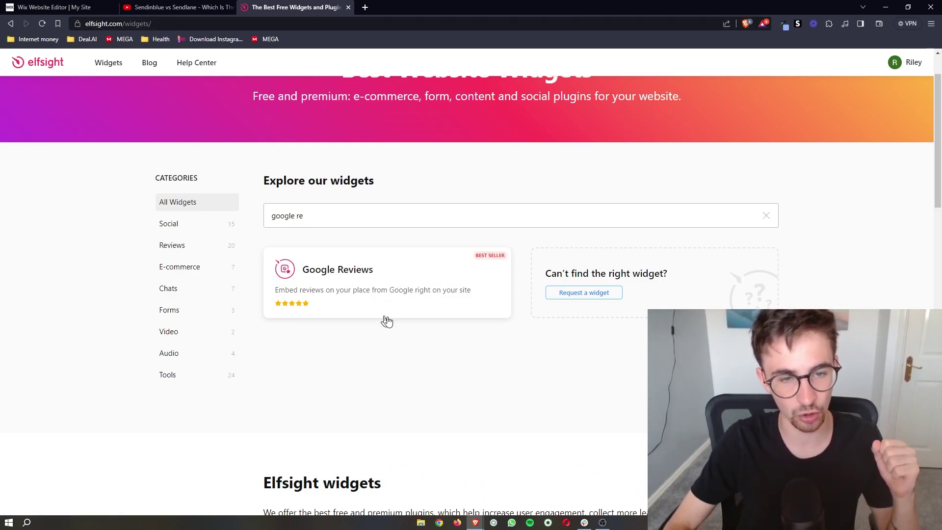
- Open the Google Reviews widget page in Elfsight
left_click(361, 281)
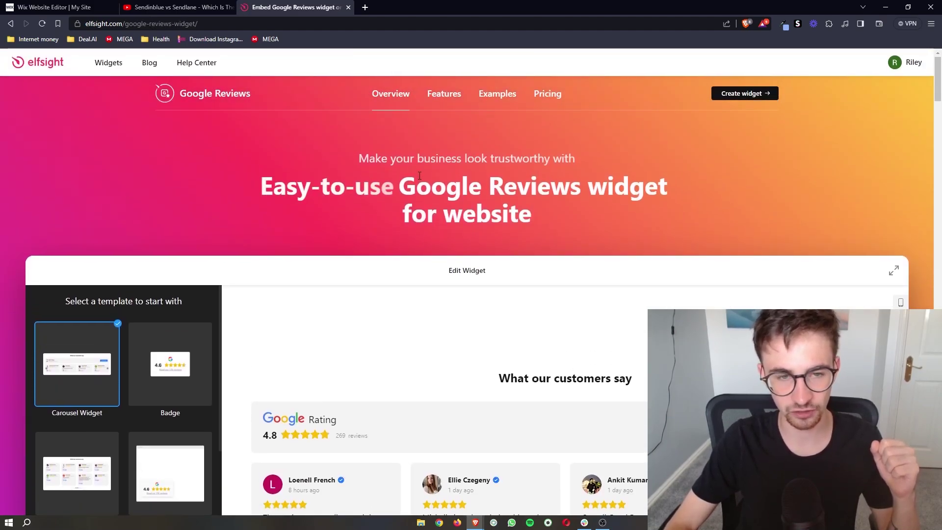
scroll(472, 244, "down", 3)
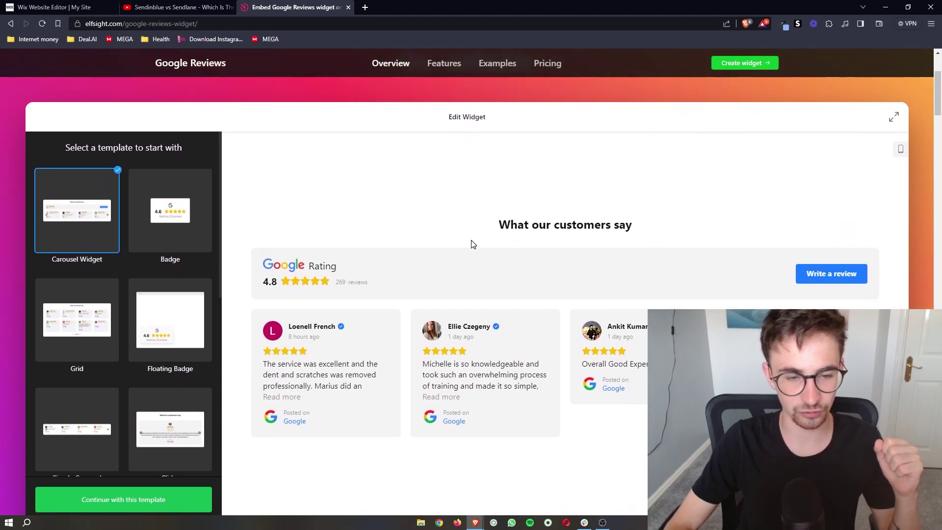
scroll(473, 244, "down", 1)
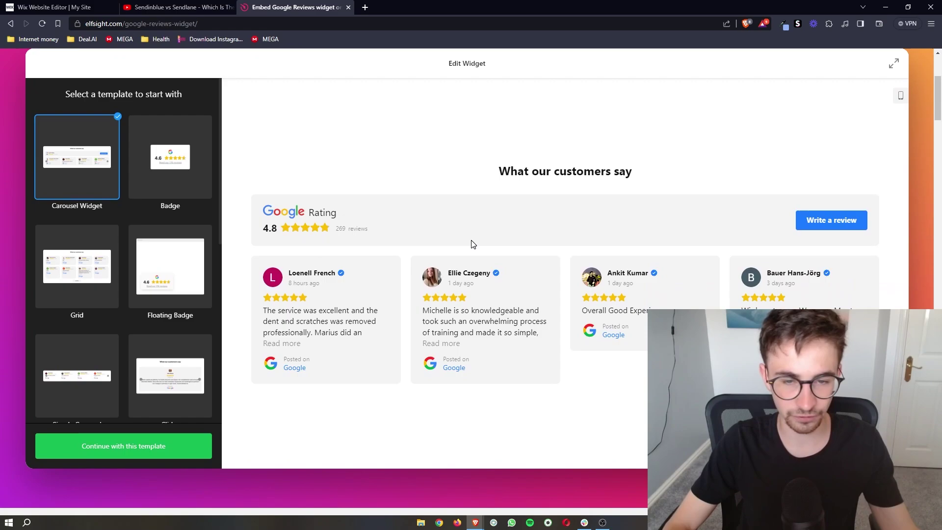
- Compare the Badge, Grid, Floating Badge, Simple Carousel and Slider templates, then continue with Grid
left_click(191, 167)
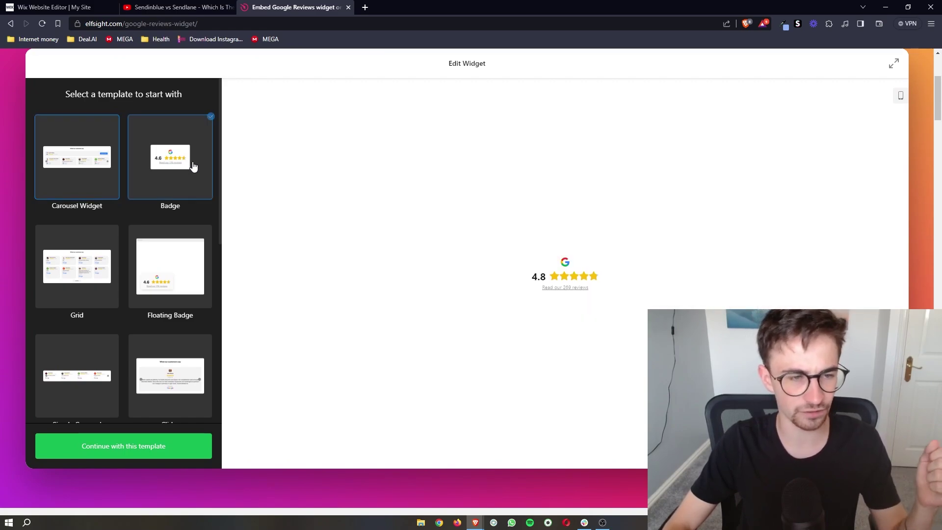
left_click(60, 258)
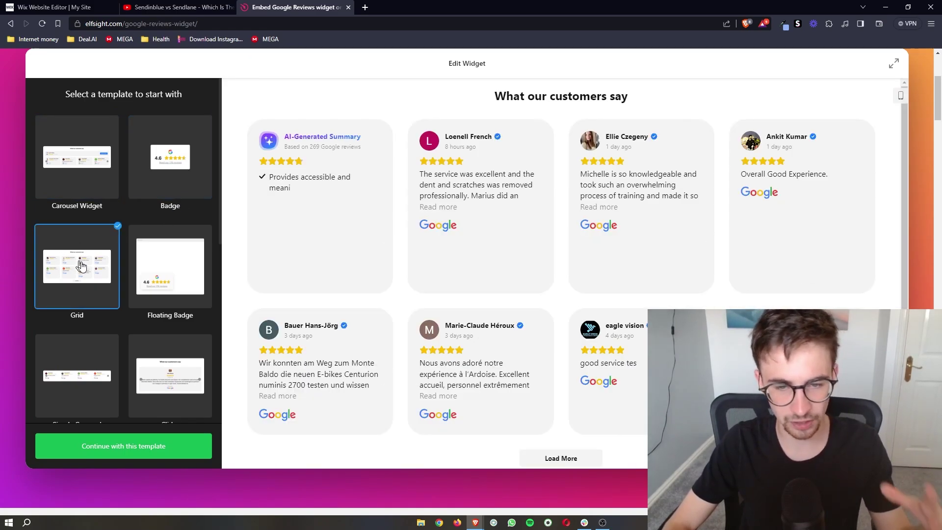
left_click(166, 275)
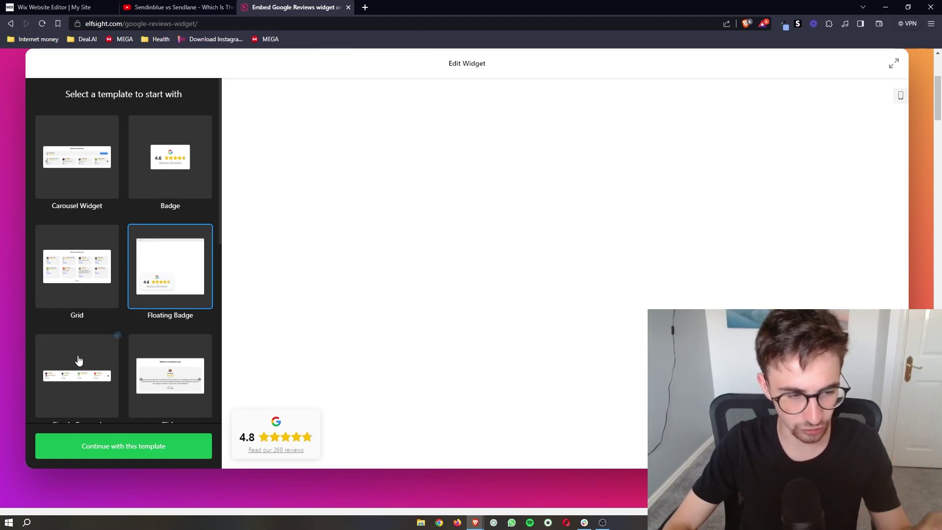
left_click(79, 361)
left_click(166, 358)
left_click(81, 271)
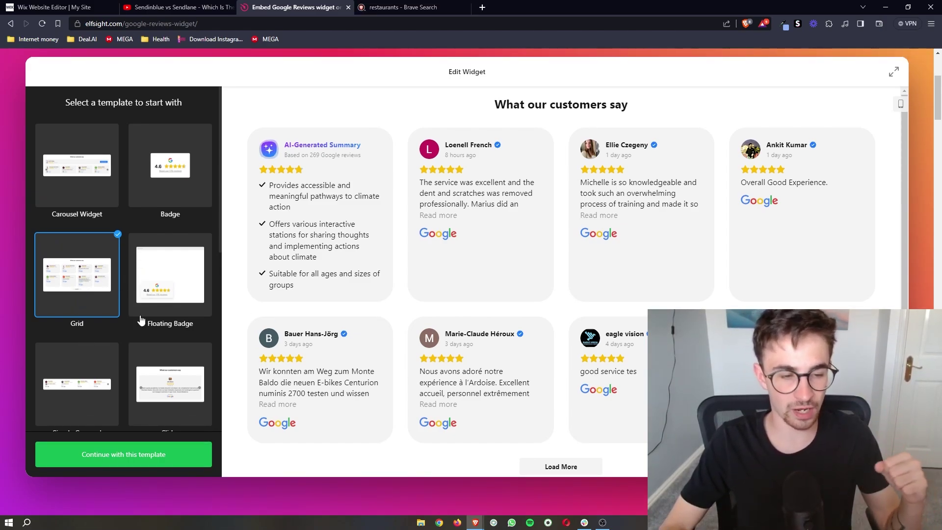
left_click(139, 454)
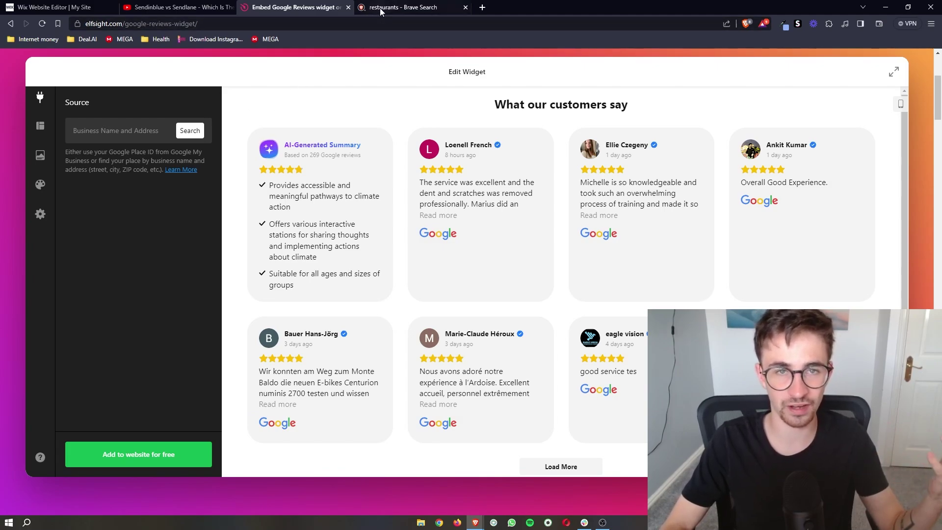
- Review the Sorriso Restaurant & Bar listing in Brave Search, then close that tab
left_click(402, 7)
left_click(399, 320)
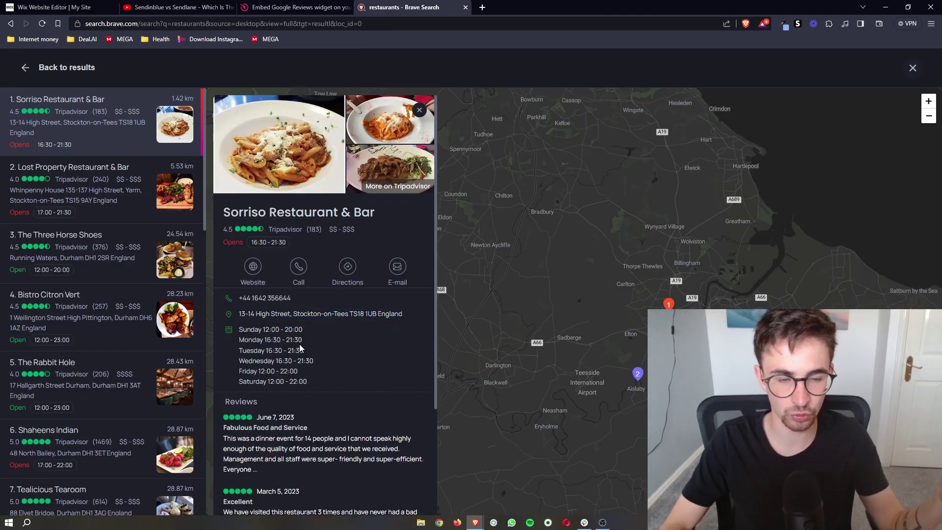
left_click(465, 8)
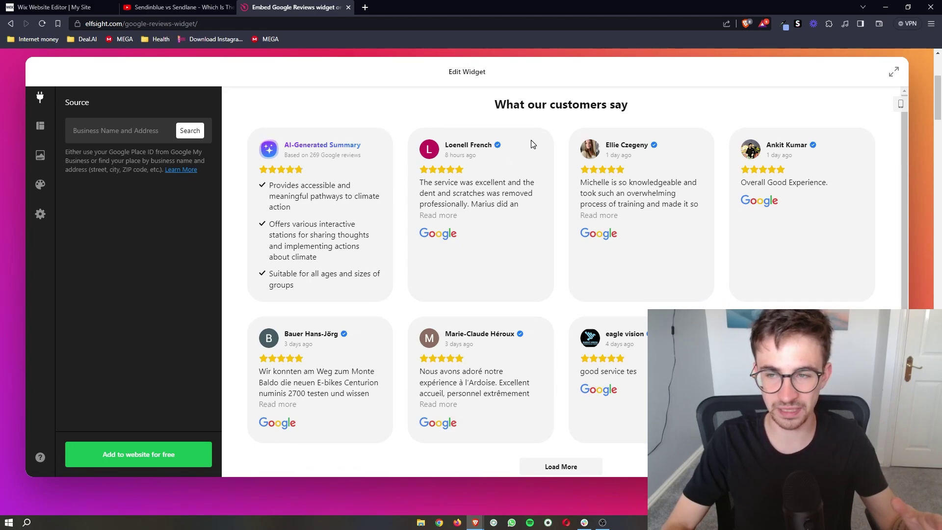
- Add the Grid reviews widget to a website for free and publish it
scroll(714, 203, "down", 1)
scroll(715, 203, "up", 1)
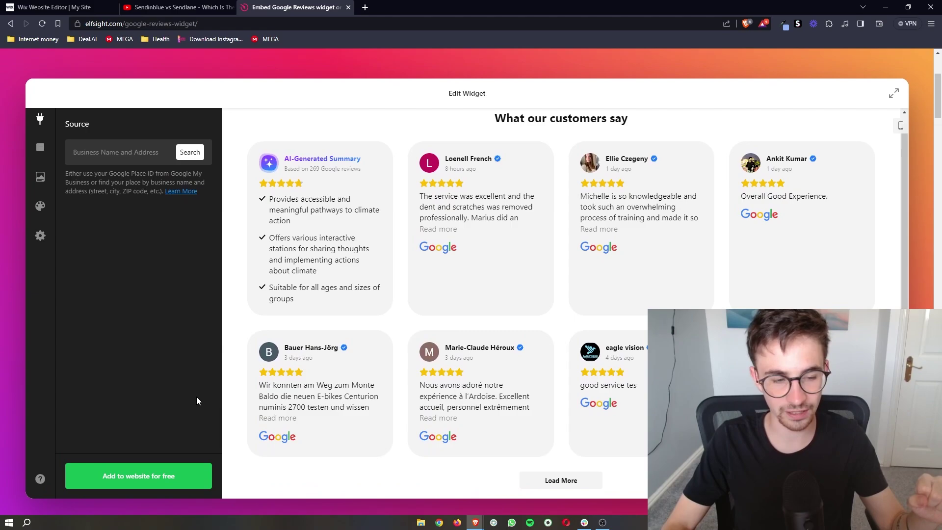
left_click(154, 487)
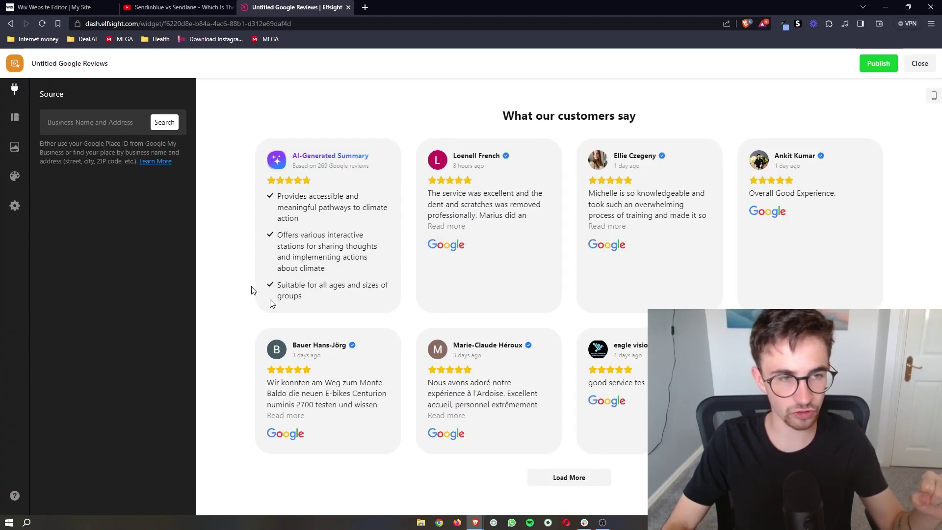
left_click(873, 66)
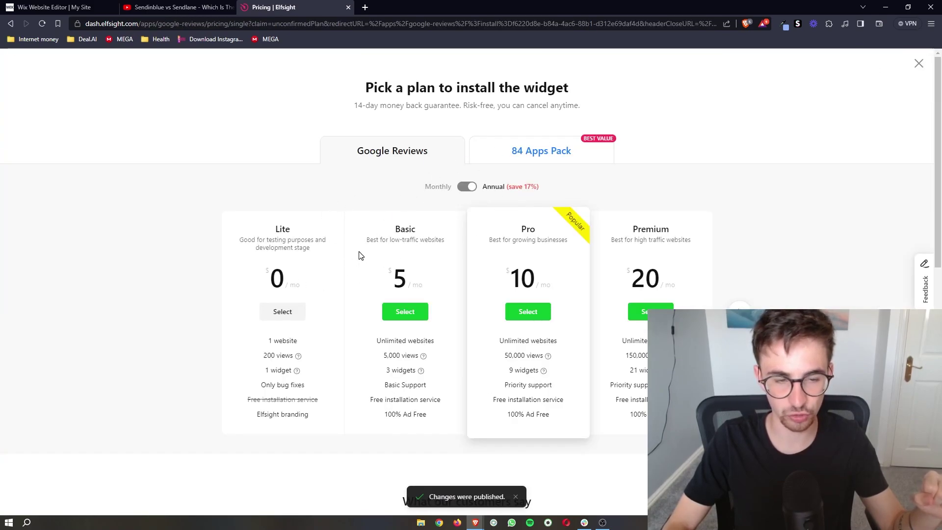
left_click_drag(316, 421, 237, 327)
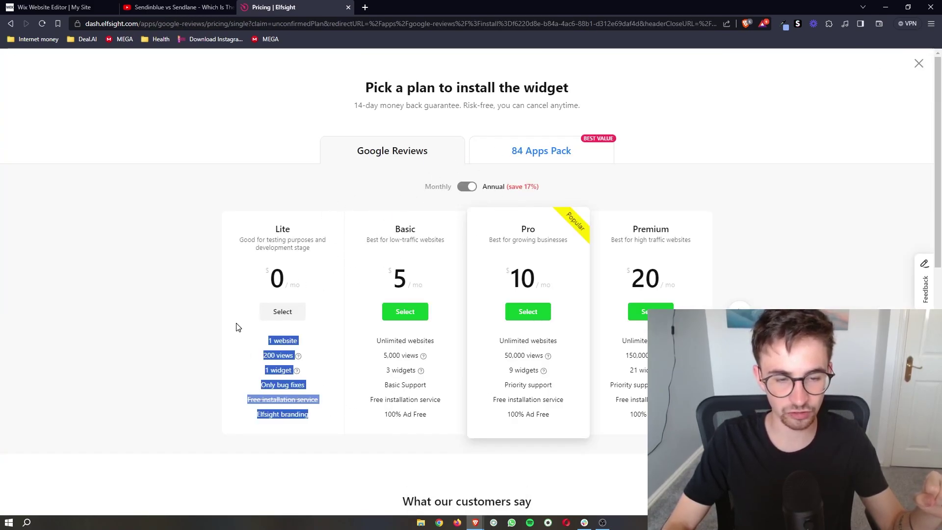
left_click(258, 349)
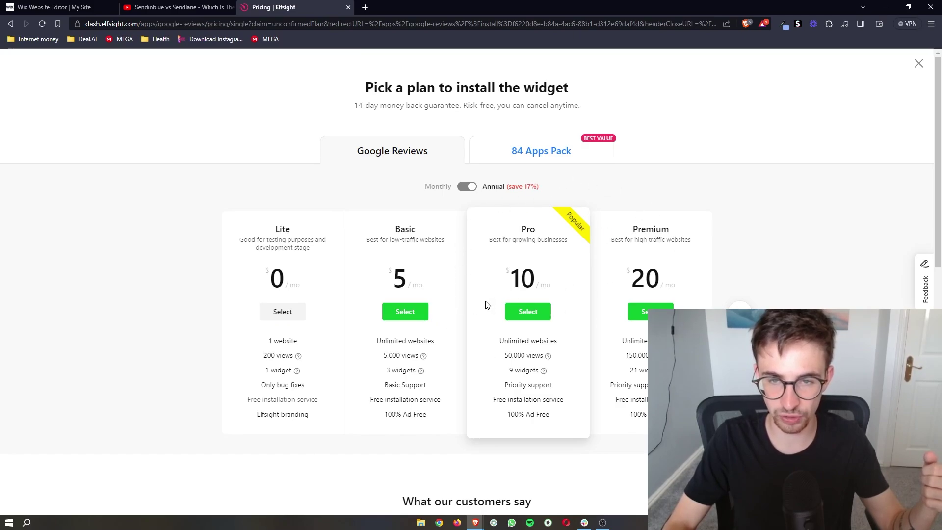
- Choose the free Lite plan, copy the widget's embed code, and return to Wix
left_click(289, 310)
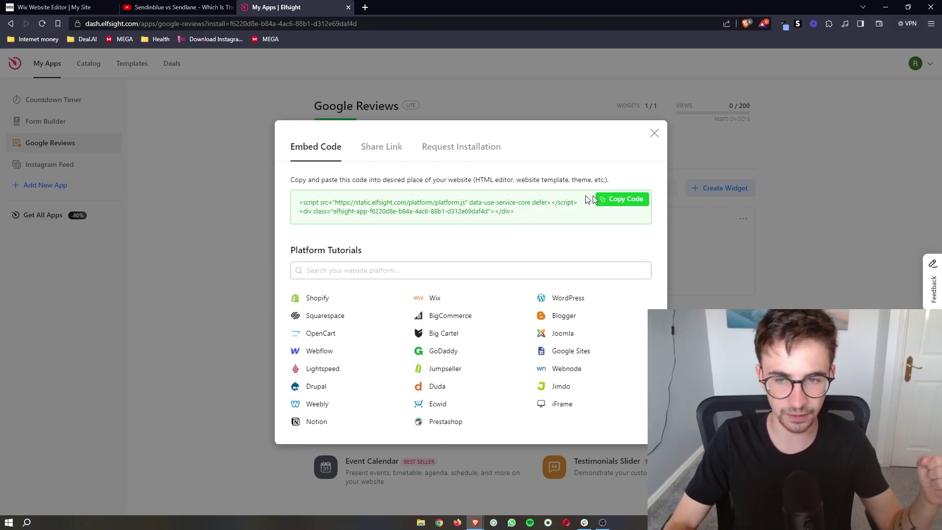
left_click(608, 199)
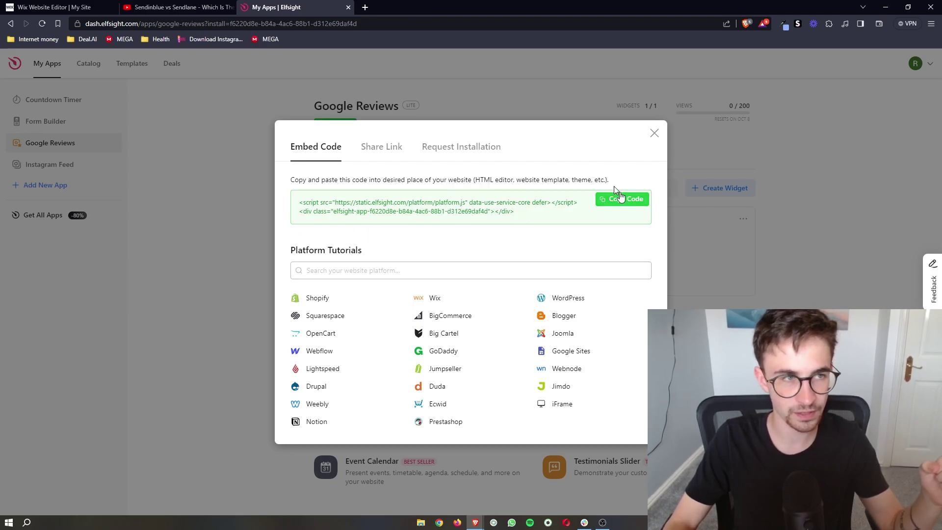
left_click(72, 6)
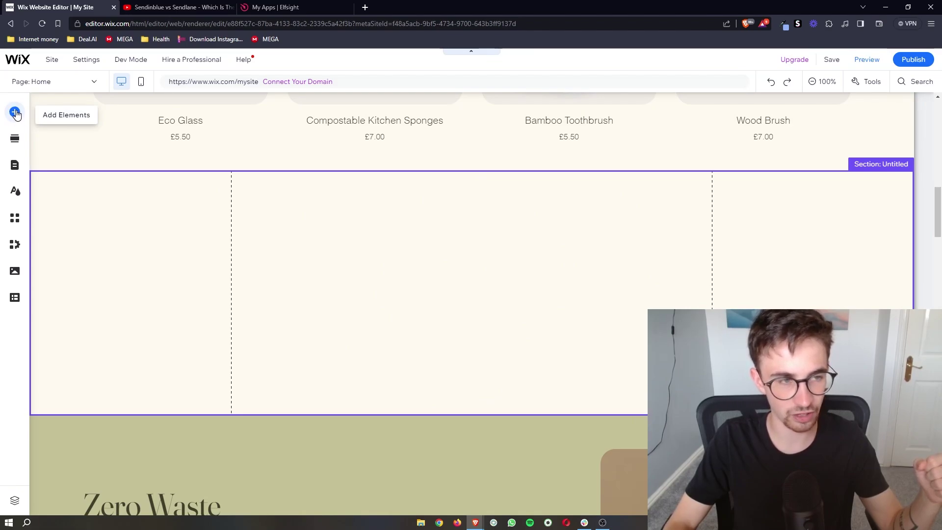
- Add an Embed HTML element from Embed Code to the blank section
left_click(15, 112)
left_click(49, 383)
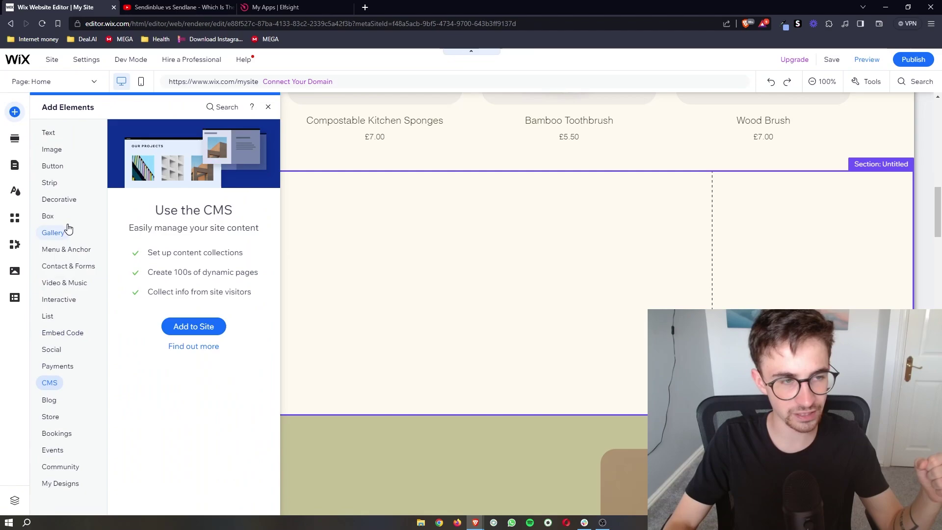
left_click(64, 282)
left_click(62, 333)
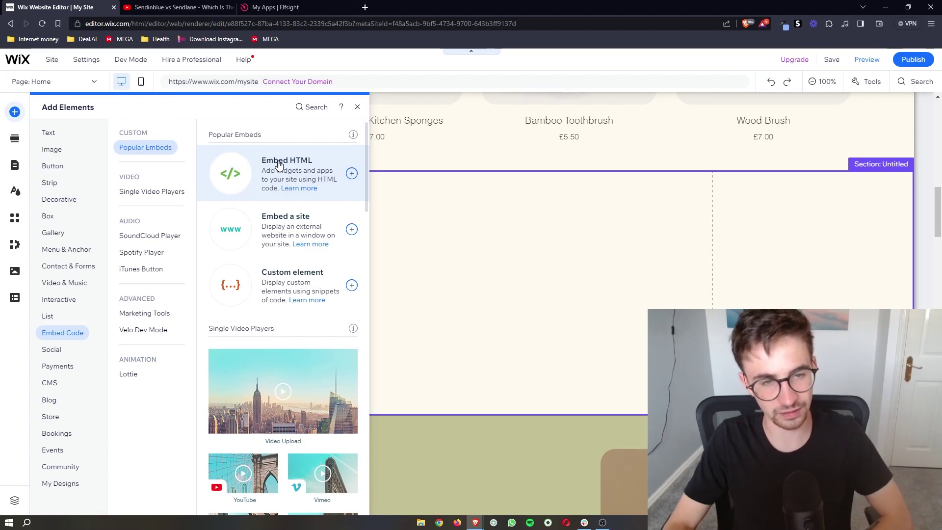
left_click(350, 173)
- Enlarge the HTML embed and paste the Elfsight reviews code into it
left_click_drag(415, 252, 232, 198)
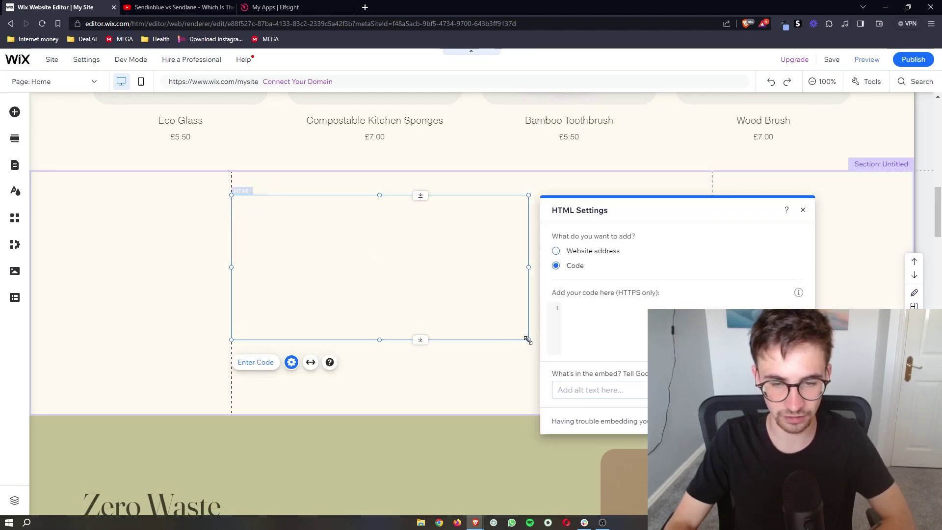
left_click_drag(528, 340, 647, 369)
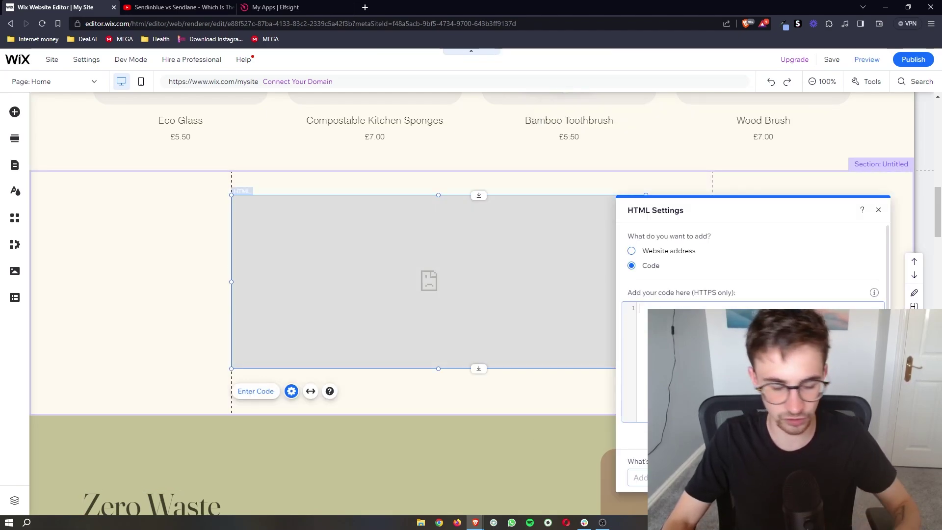
key("ctrl+v")
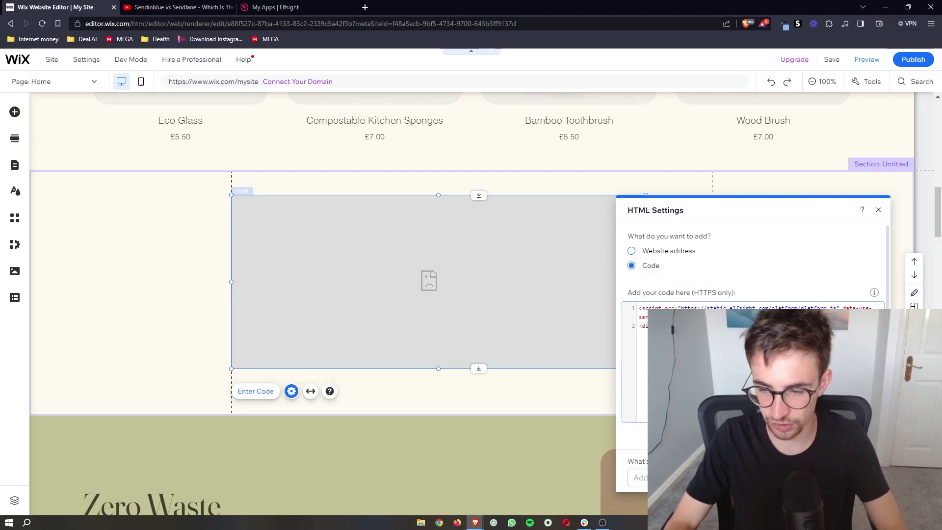
left_click_drag(551, 231, 550, 231)
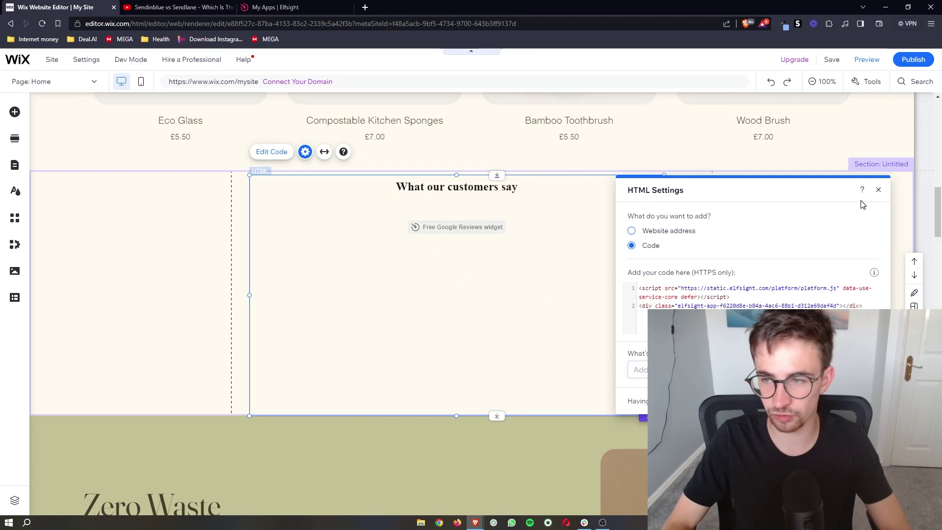
- Close HTML Settings, centre the reviews embed, and go to the Elfsight My Apps tab
left_click(879, 191)
left_click_drag(559, 227, 567, 225)
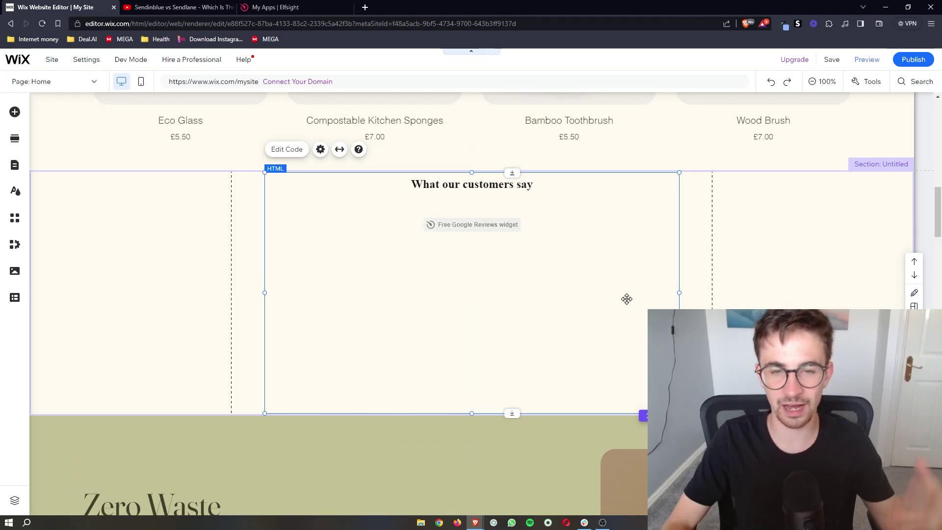
left_click(274, 6)
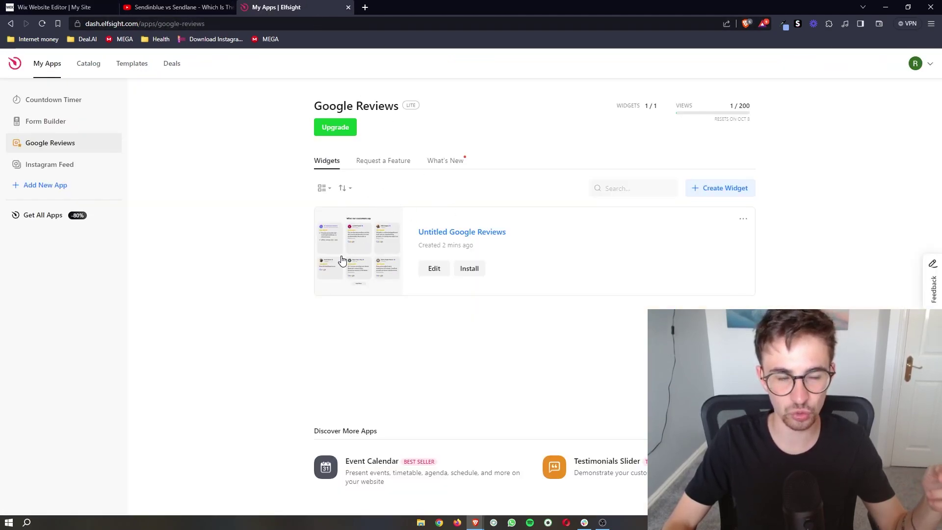